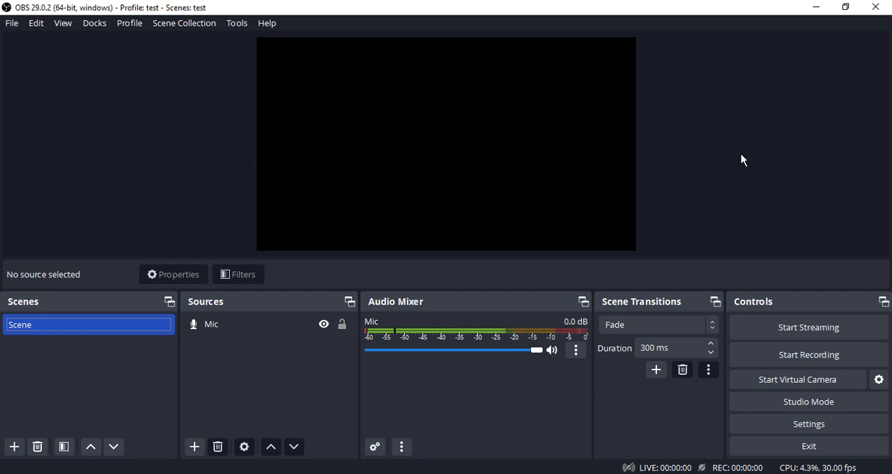
# Create a new profile named Sample and dismiss the auto-configuration wizard
pyautogui.click(129, 27)
pyautogui.click(139, 46)
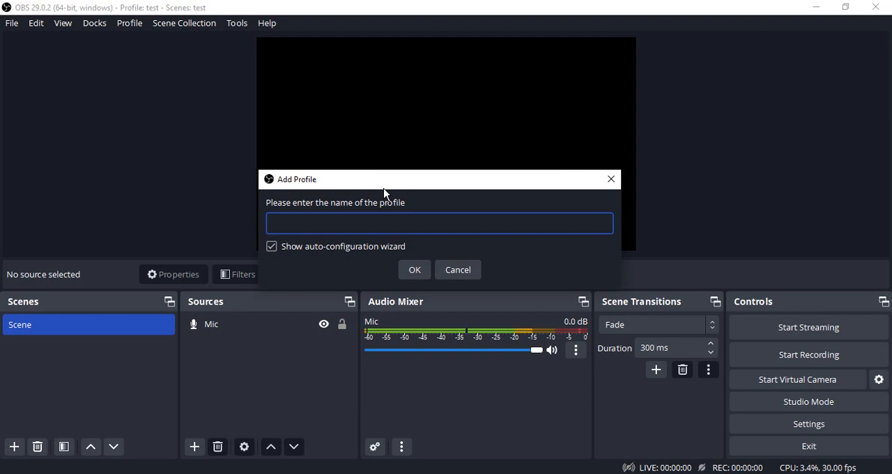
pyautogui.write('Sample')
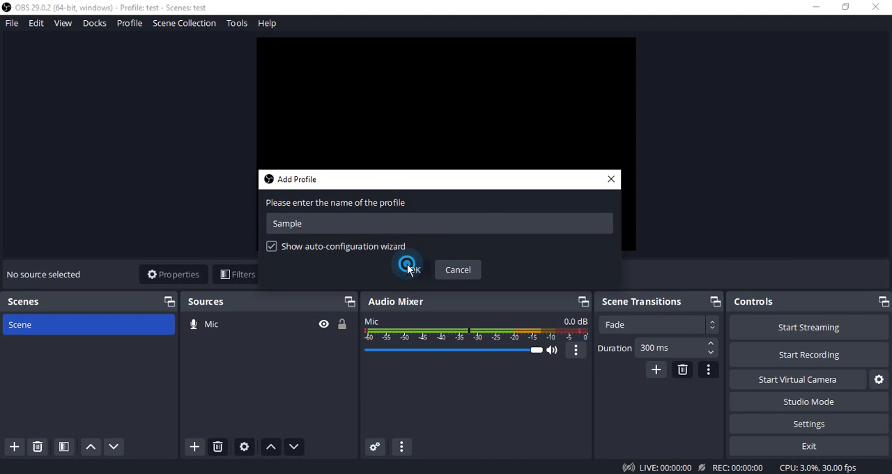
pyautogui.click(414, 270)
pyautogui.click(578, 358)
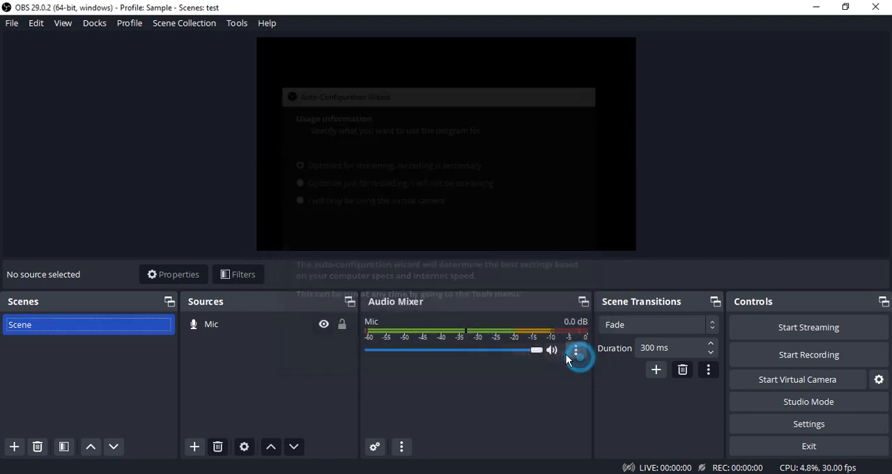
# Create a new scene collection named Sample
pyautogui.click(169, 30)
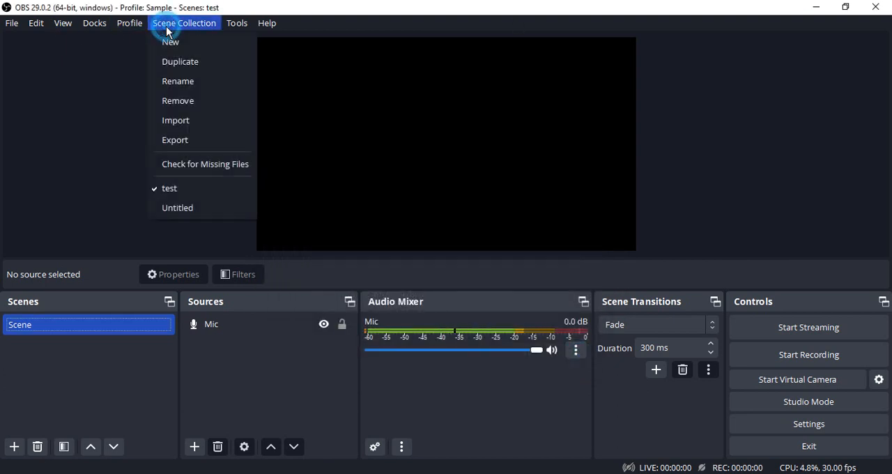
pyautogui.click(177, 43)
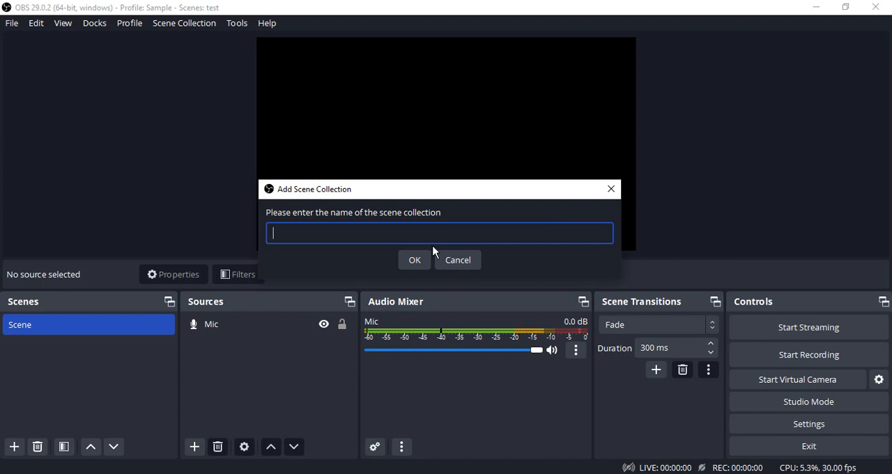
pyautogui.write('Sample')
pyautogui.click(424, 260)
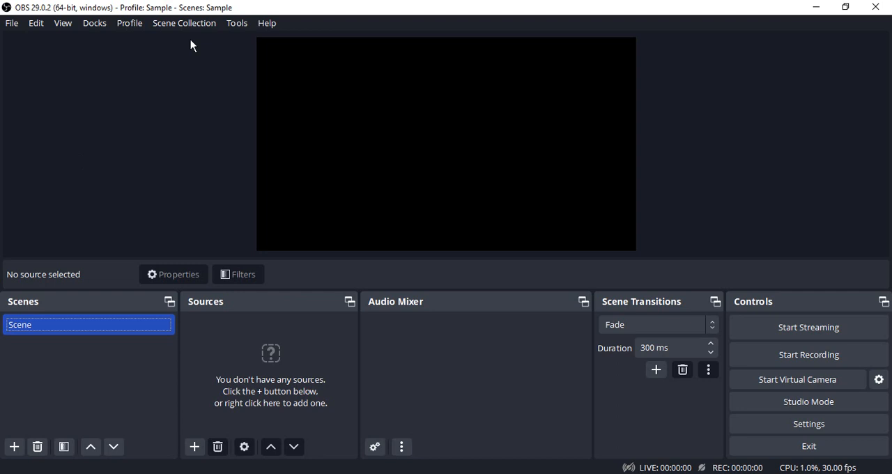
# Set the audio sample rate to 44.1 kHz in the program settings
pyautogui.click(9, 24)
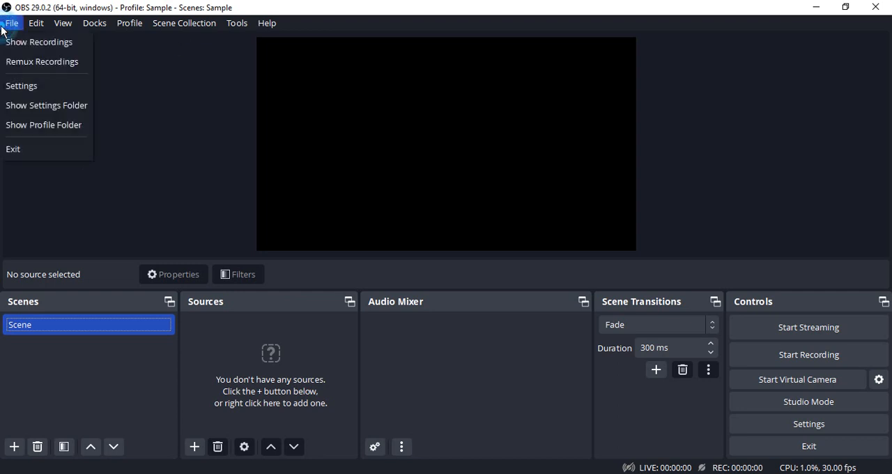
pyautogui.click(31, 87)
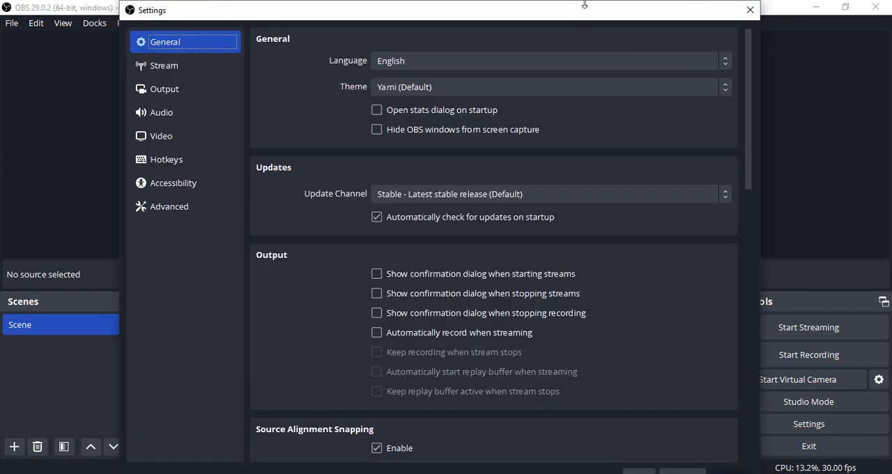
pyautogui.moveTo(583, 6); pyautogui.dragTo(583, 191)
pyautogui.moveTo(760, 248); pyautogui.dragTo(663, 259)
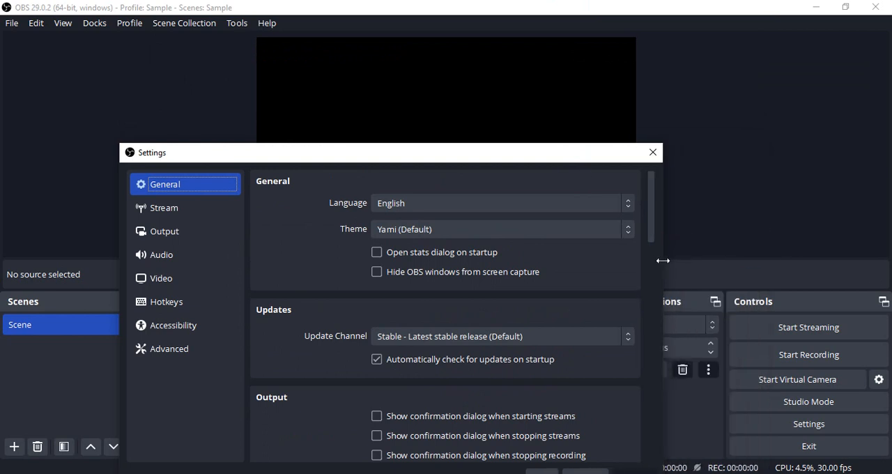
pyautogui.moveTo(511, 159); pyautogui.dragTo(534, 65)
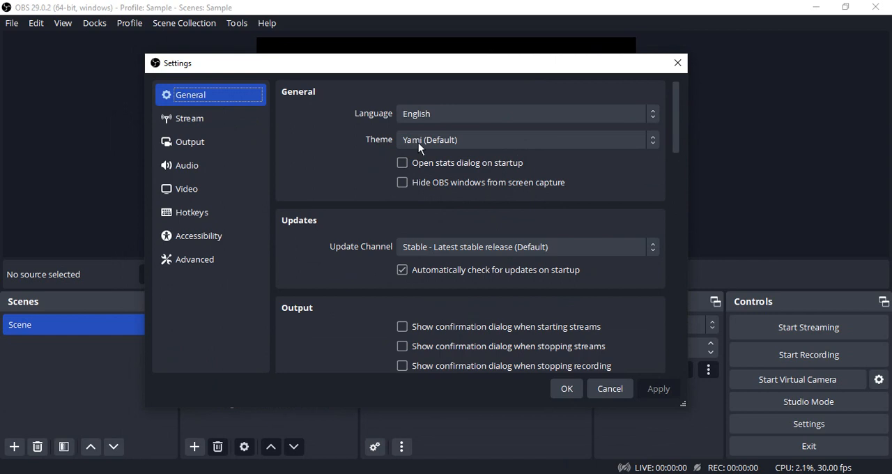
pyautogui.click(199, 170)
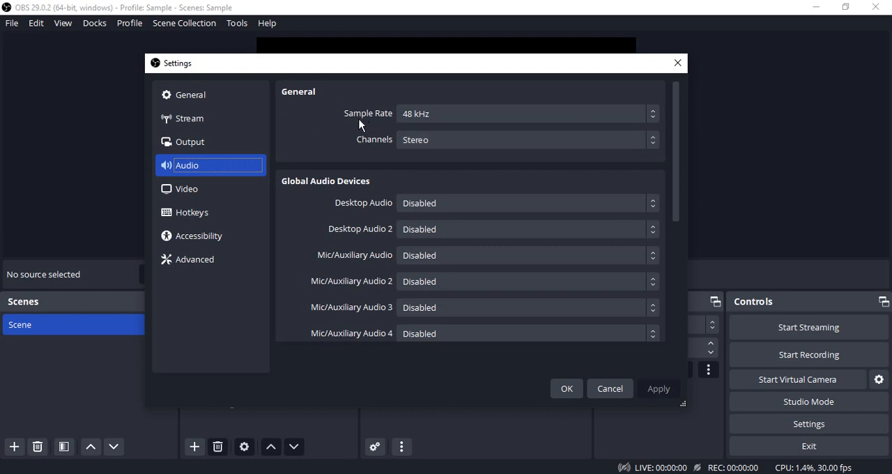
pyautogui.click(418, 114)
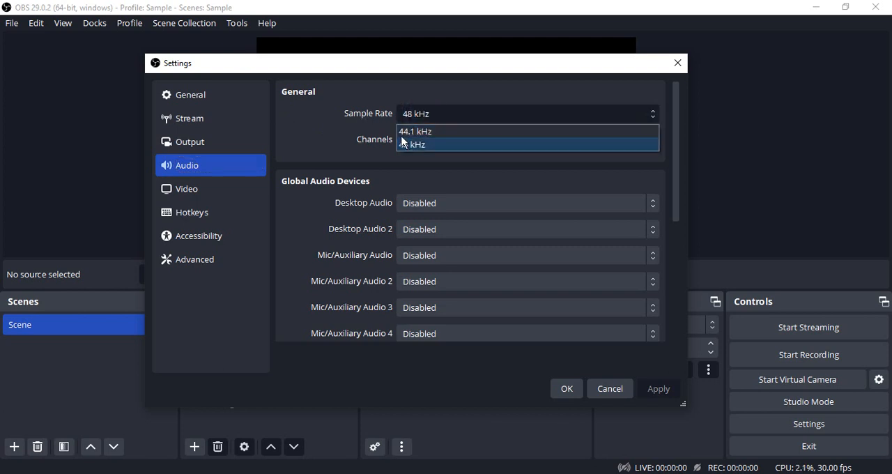
pyautogui.click(424, 132)
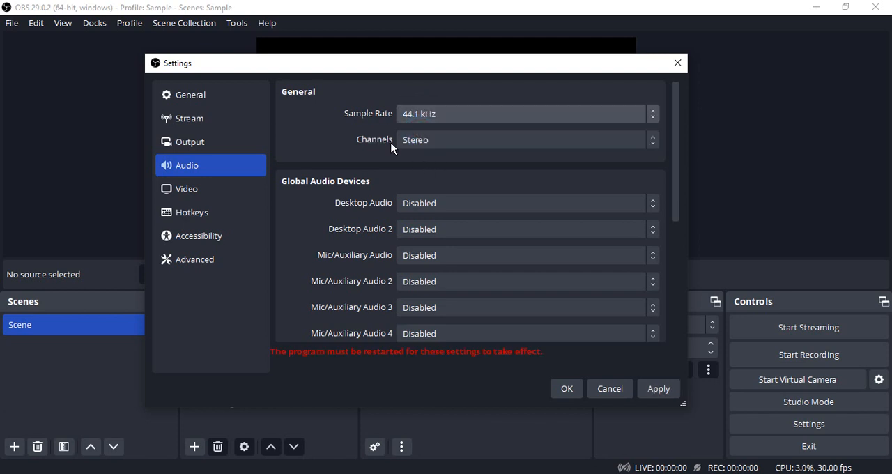
# Review the remaining audio settings, apply the changes and restart the program
pyautogui.scroll(-1, 480, 159)
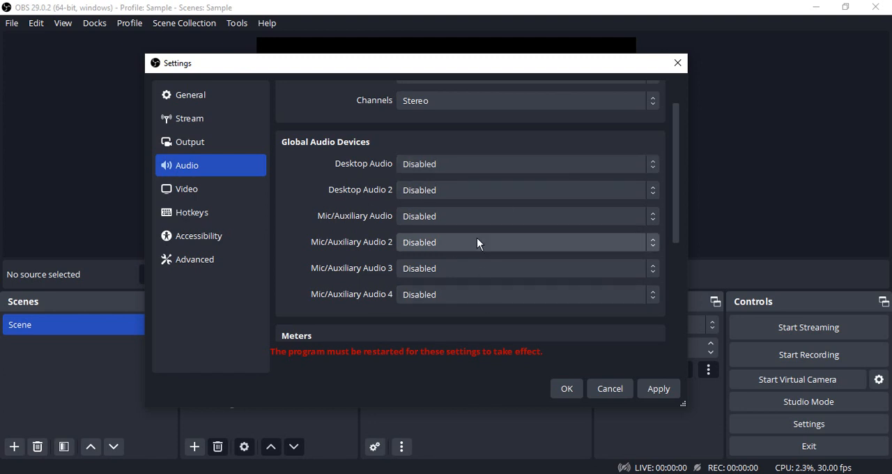
pyautogui.scroll(-5, 674, 288)
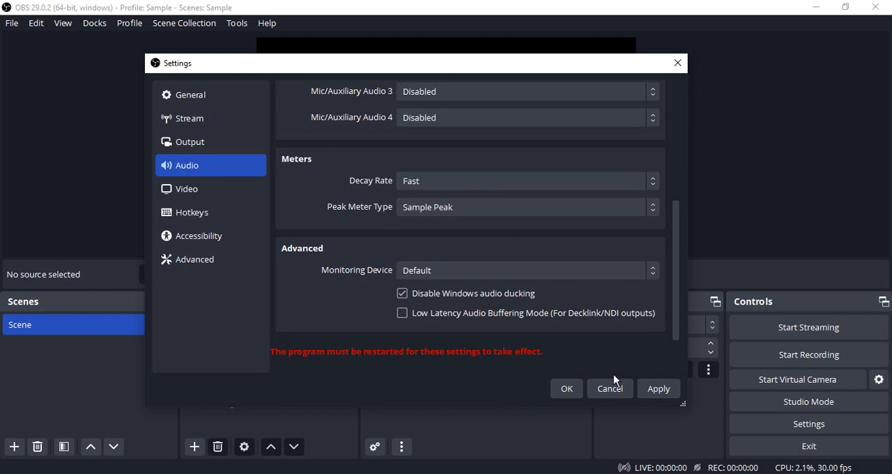
pyautogui.click(659, 388)
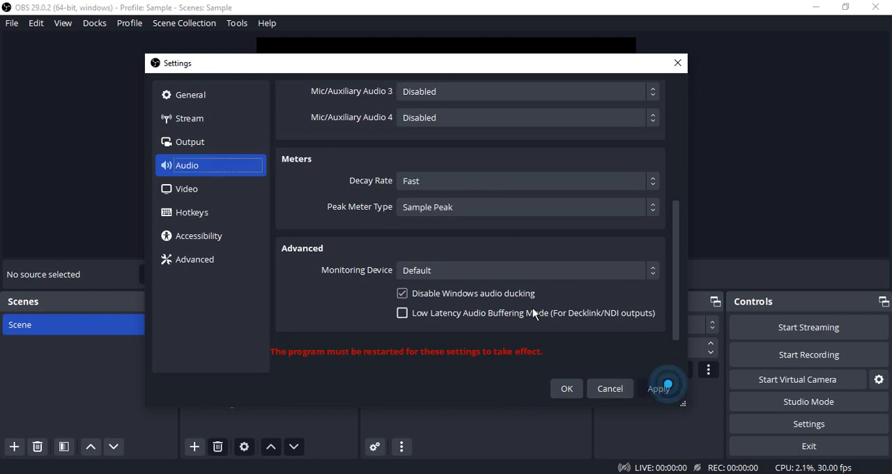
pyautogui.click(567, 388)
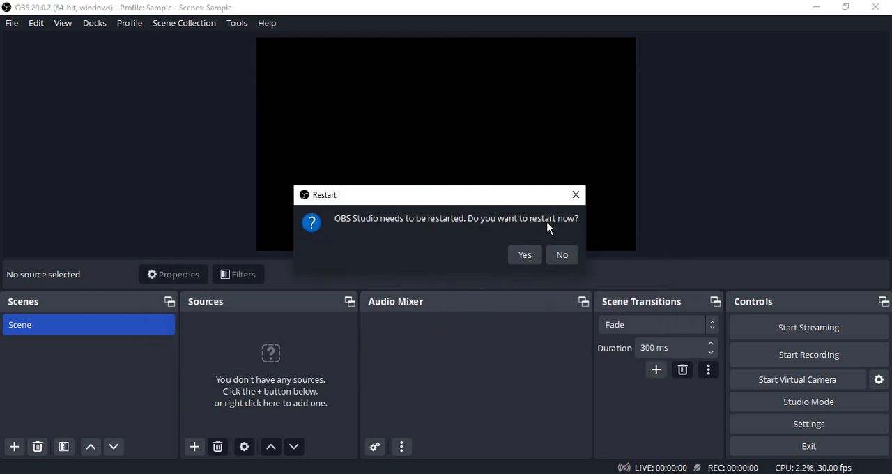
pyautogui.click(529, 253)
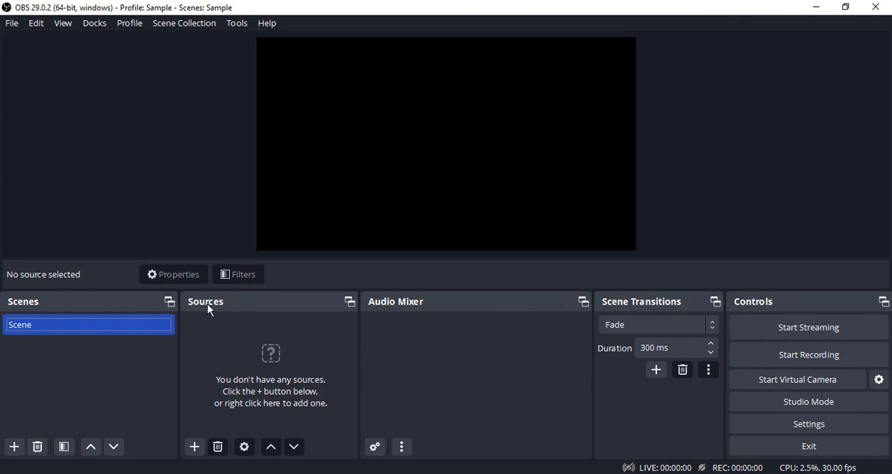
# Add an Audio Input Capture source named Mic that uses the device Microphone (Realtek Audio USB)
pyautogui.click(195, 446)
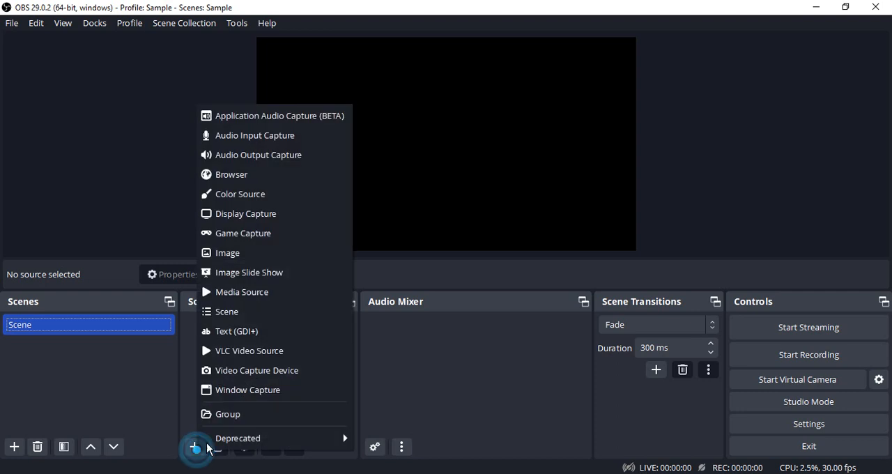
pyautogui.click(264, 140)
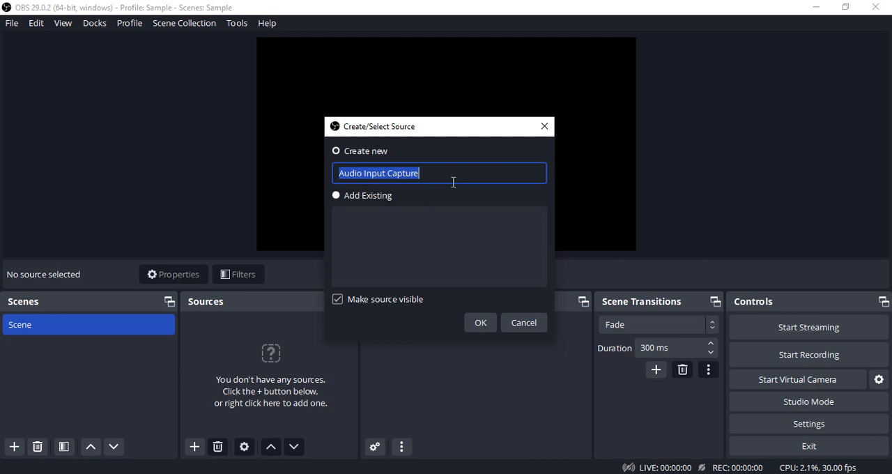
pyautogui.write('Mic')
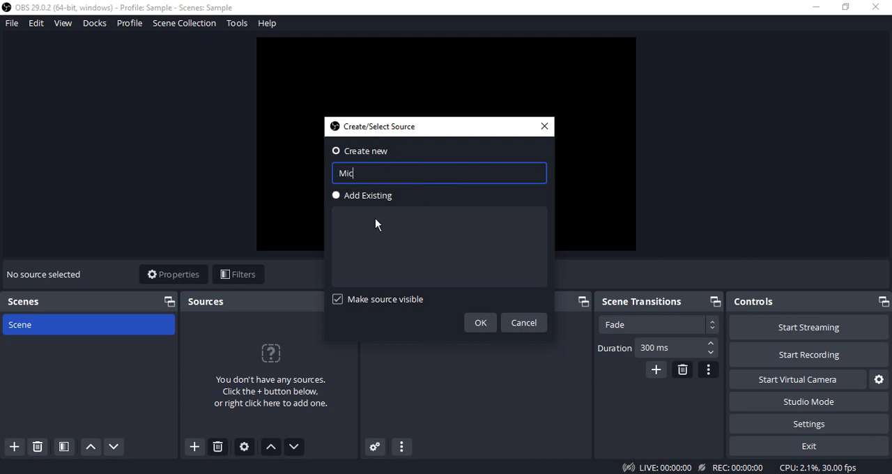
pyautogui.click(480, 321)
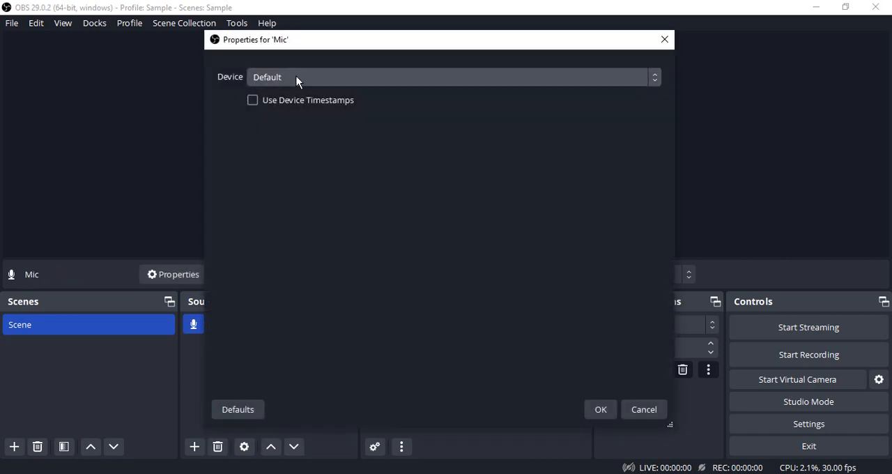
pyautogui.click(296, 77)
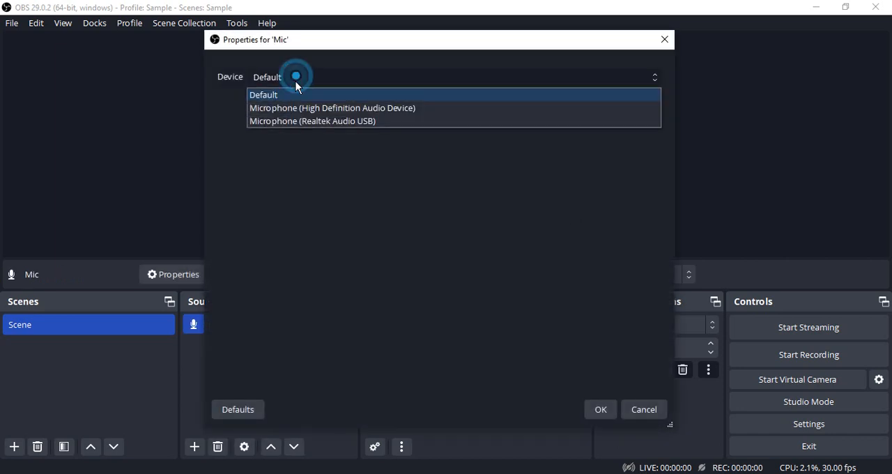
pyautogui.click(303, 121)
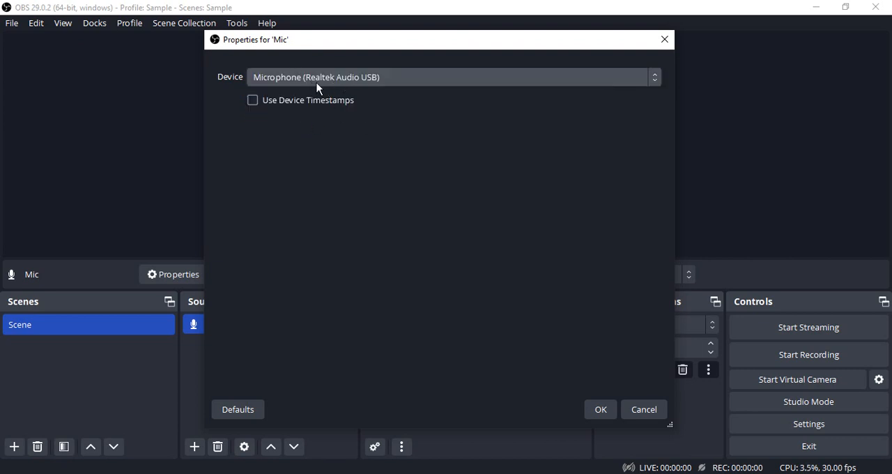
pyautogui.click(606, 412)
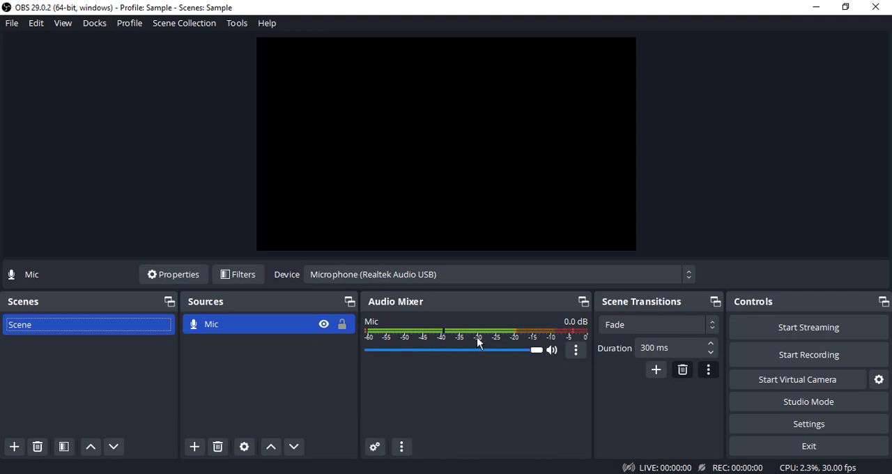
# Open the audio filters window for the Mic source and resize it to fit the screen
pyautogui.click(581, 352)
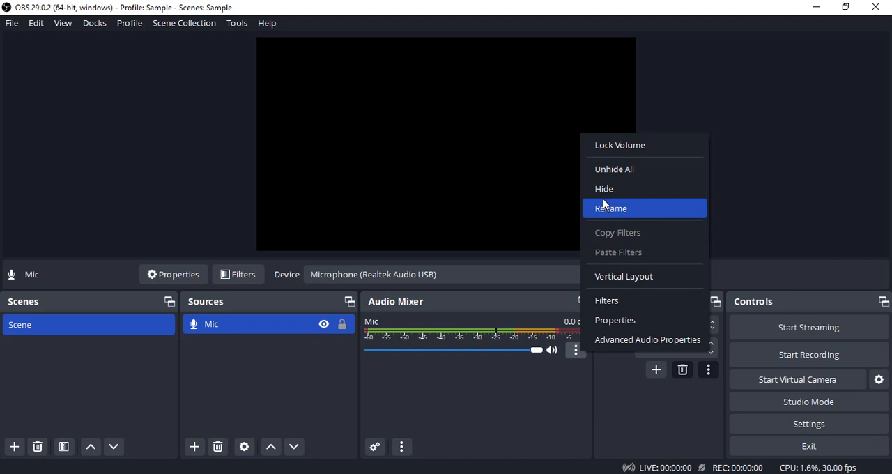
pyautogui.click(618, 300)
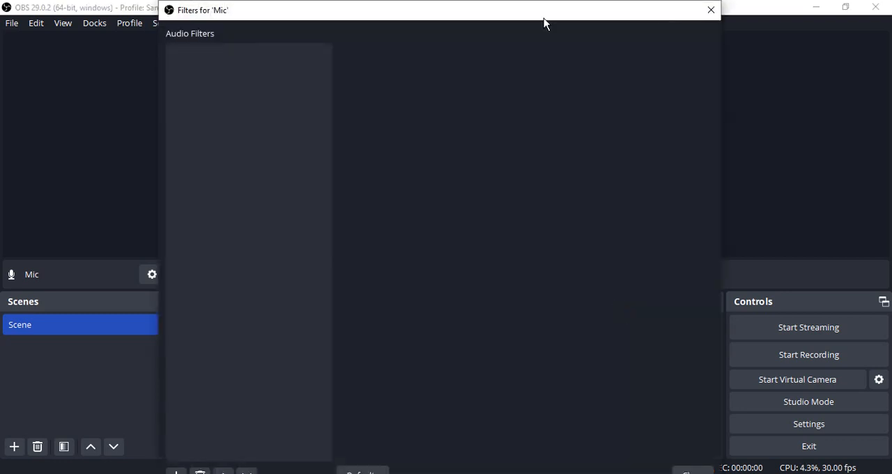
pyautogui.moveTo(545, 6); pyautogui.dragTo(569, 76)
pyautogui.moveTo(735, 184); pyautogui.dragTo(611, 199)
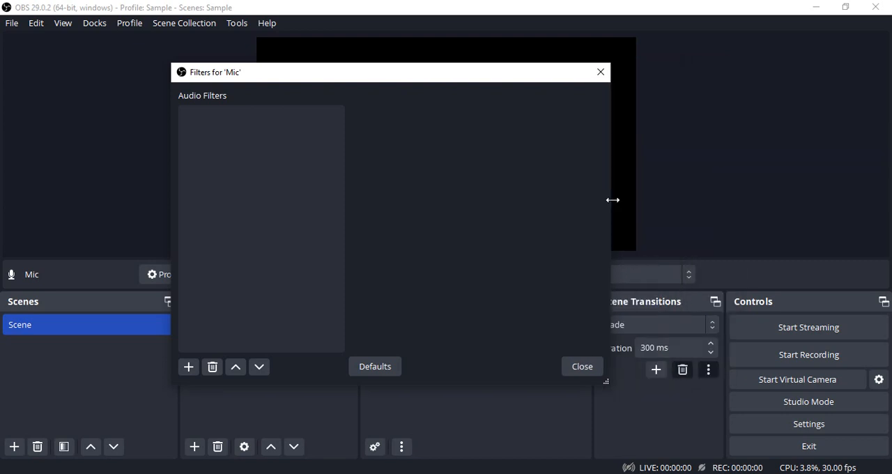
# Add a Noise Gate filter to the Mic source and remove it again
pyautogui.click(189, 370)
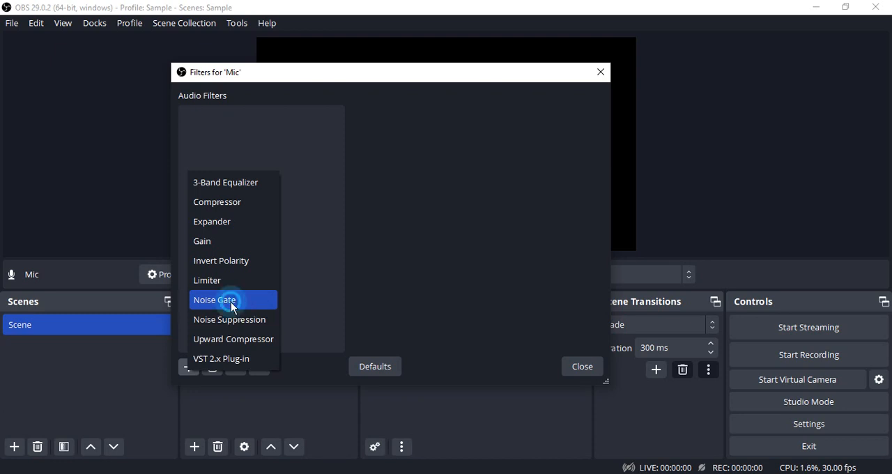
pyautogui.click(233, 307)
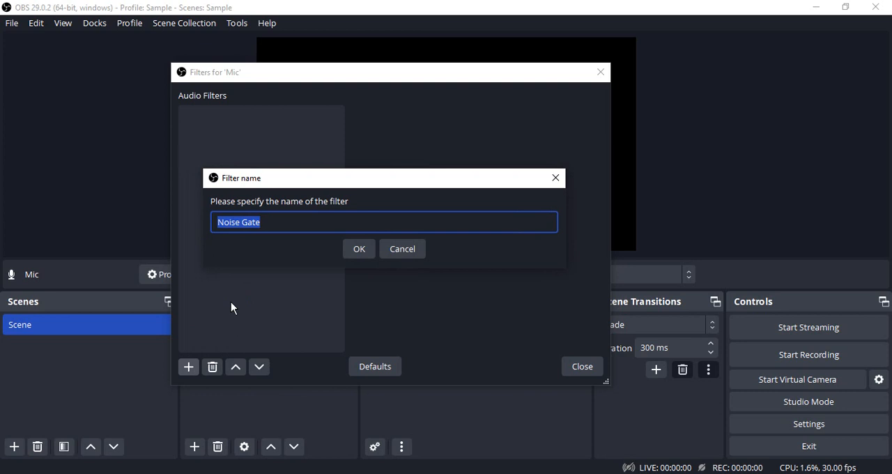
pyautogui.click(359, 253)
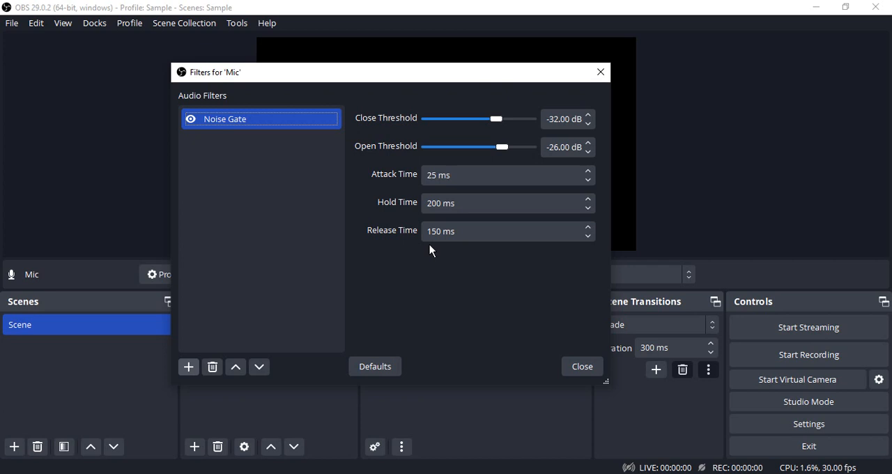
pyautogui.click(212, 367)
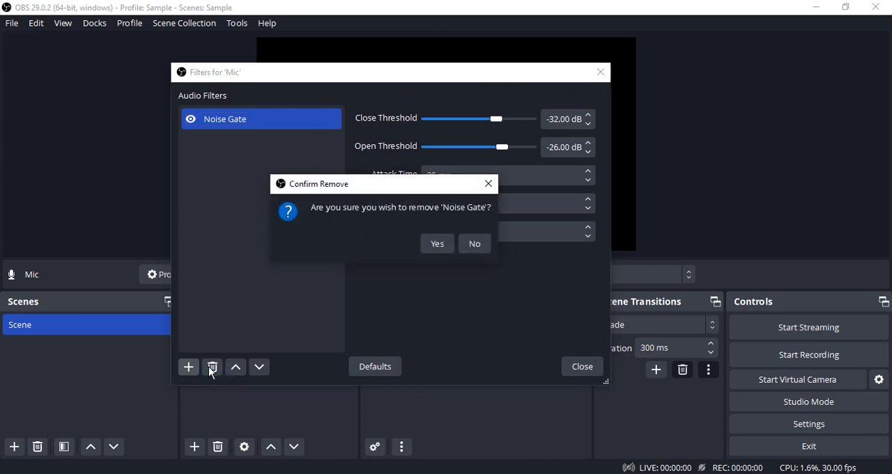
pyautogui.click(447, 242)
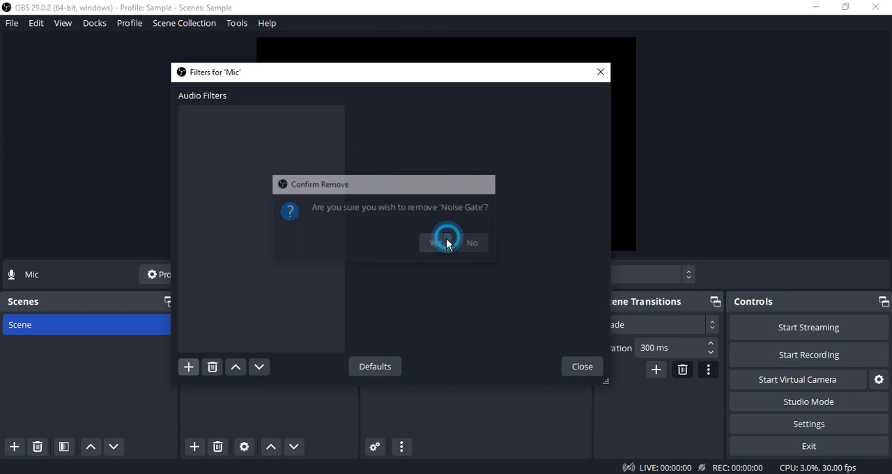
# Add a Noise Suppression filter to the Mic source, keeping its default name
pyautogui.click(188, 368)
pyautogui.click(220, 321)
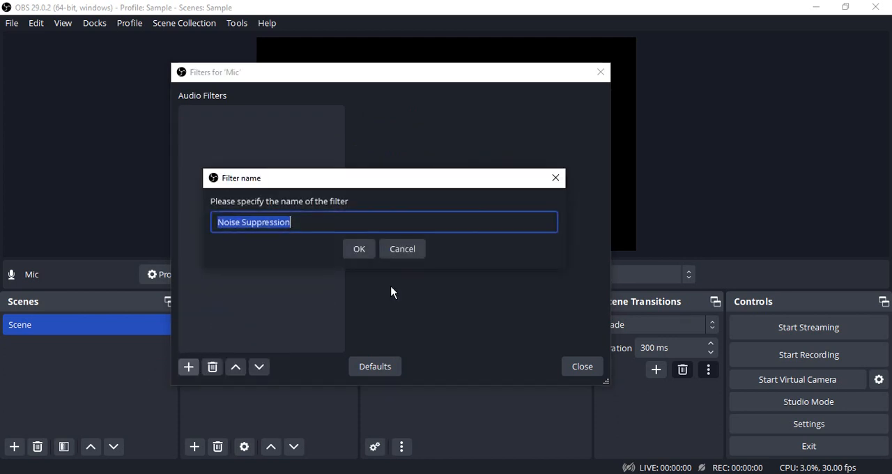
pyautogui.click(360, 249)
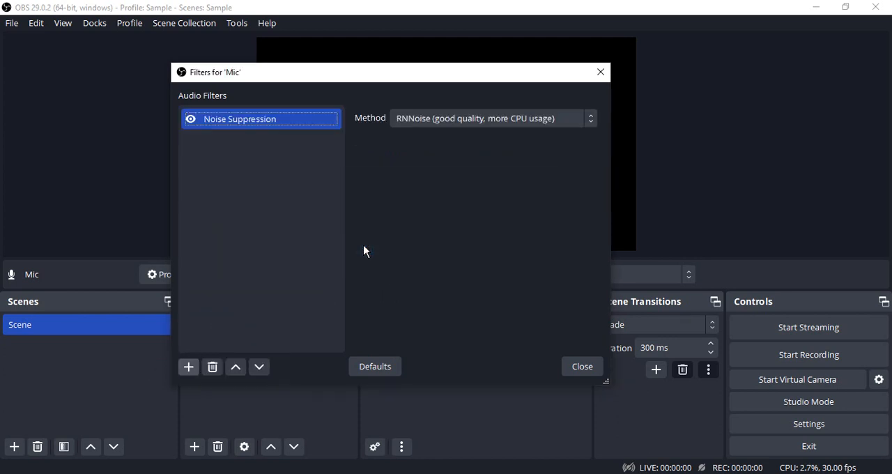
# Choose RNNoise as the Noise Suppression method and add a Compressor filter to the Mic source under its default name
pyautogui.click(425, 120)
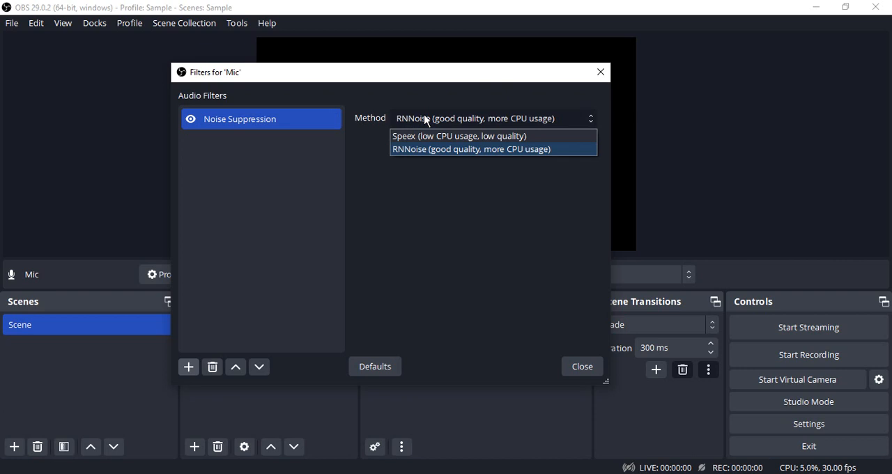
pyautogui.click(415, 151)
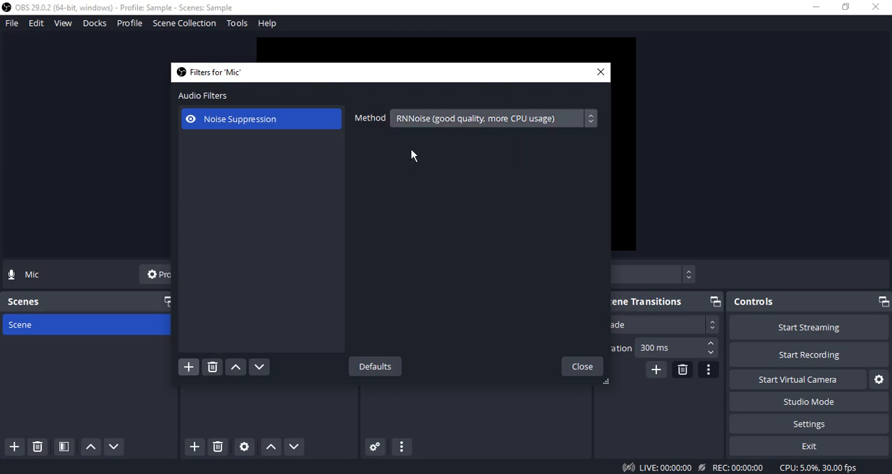
pyautogui.click(184, 369)
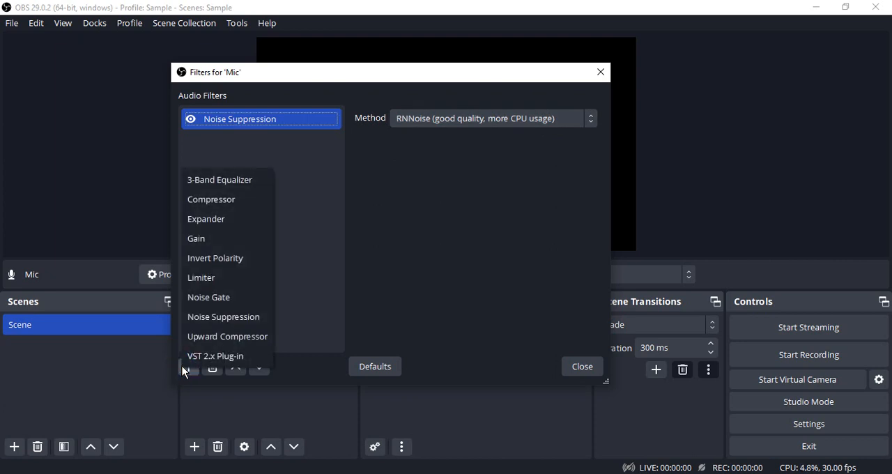
pyautogui.click(215, 202)
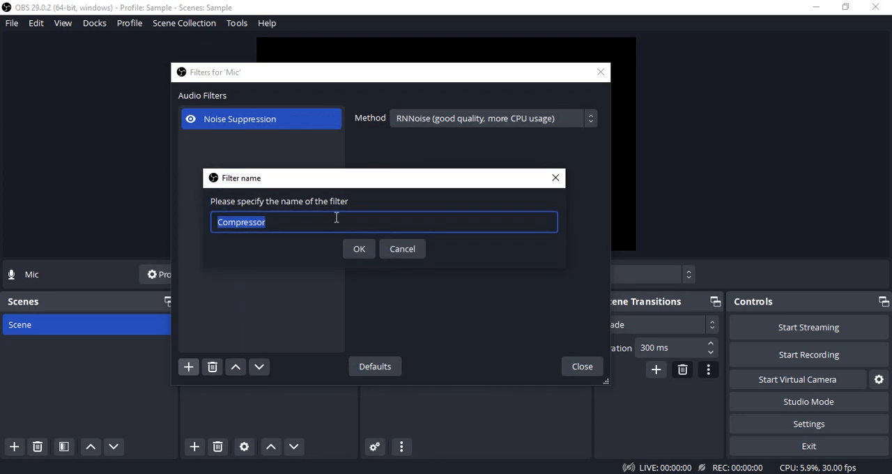
pyautogui.click(347, 250)
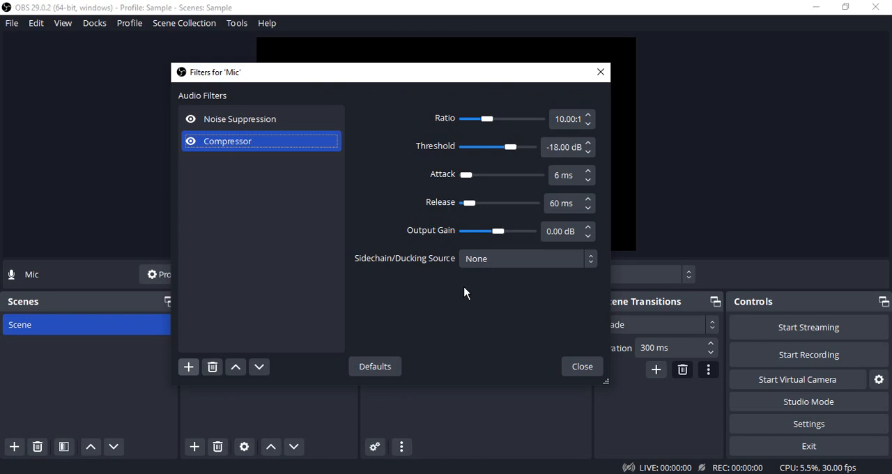
# Add a Gain filter with its default name to the Mic source and move the filters window clear of the mixer's level meter
pyautogui.click(188, 366)
pyautogui.click(214, 237)
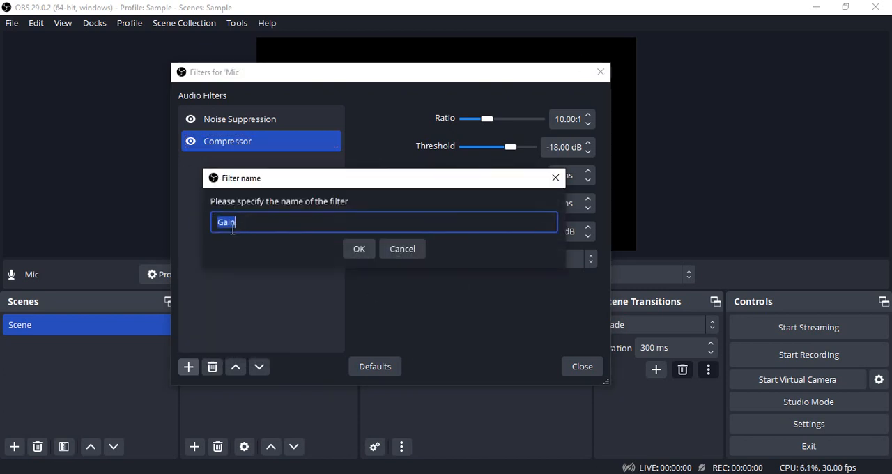
pyautogui.click(358, 251)
pyautogui.moveTo(499, 79); pyautogui.dragTo(329, 64)
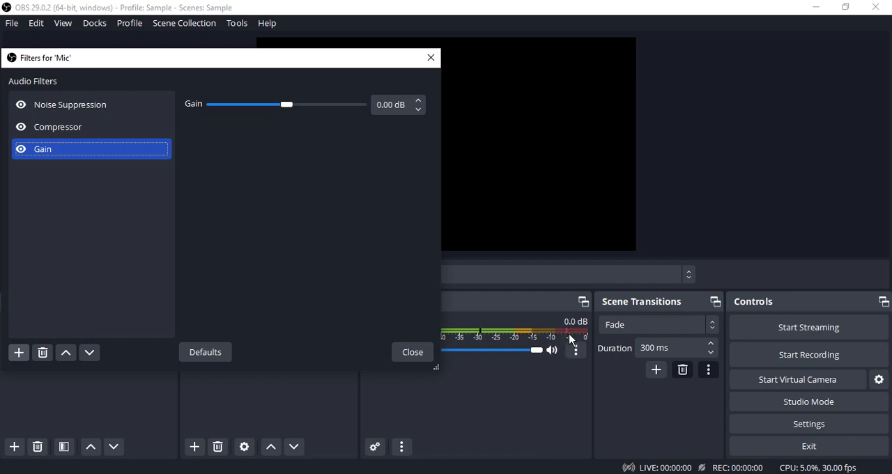
# Set the Gain filter of the Mic source to 5 dB
pyautogui.click(378, 105)
pyautogui.press('Delete')
pyautogui.write('5')
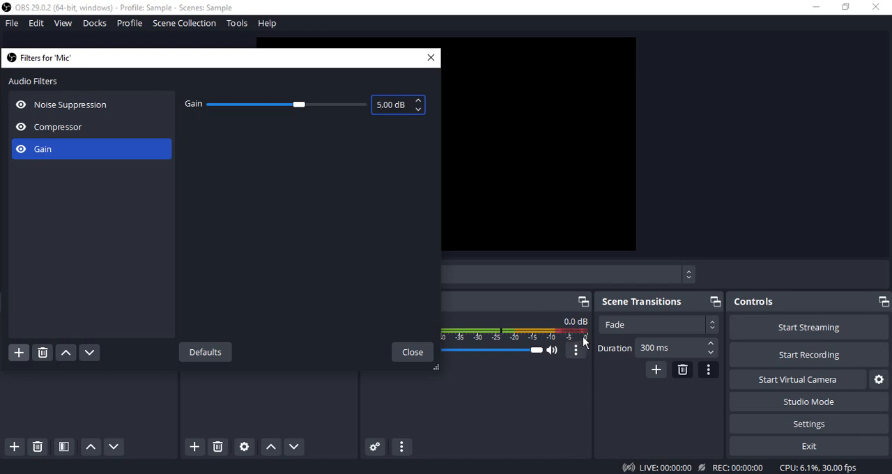
# Reset the Mic source's Gain filter to 0 dB and close the filters window
pyautogui.click(418, 109)
pyautogui.click(418, 110)
pyautogui.write('0')
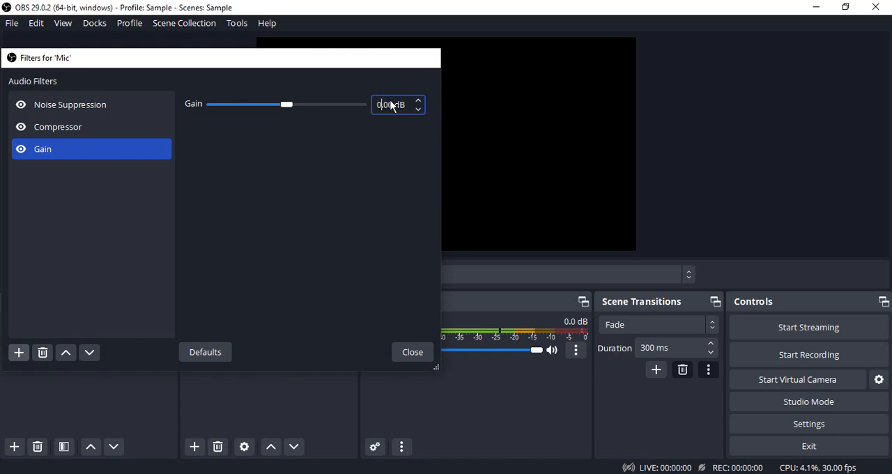
pyautogui.press('Return')
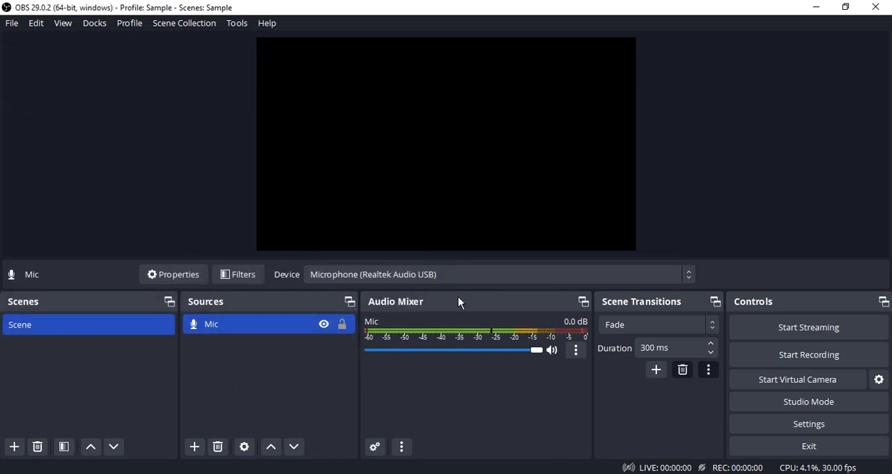